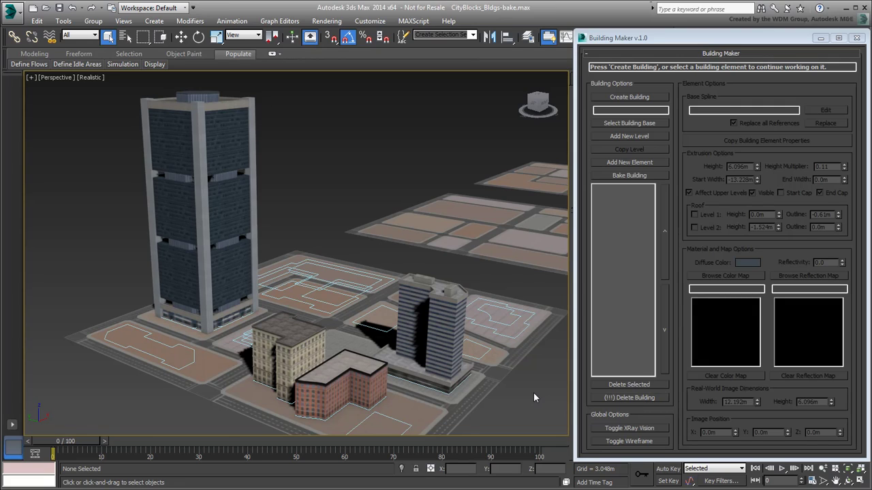
# - Load the red brick building and review its UVW Map, Substitute and Rectangle stack settings
pyautogui.click(344, 385)
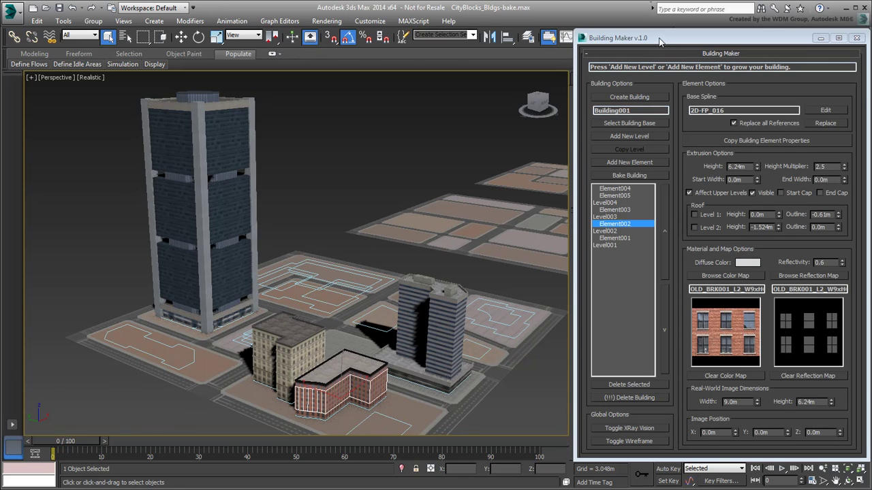
pyautogui.moveTo(659, 40); pyautogui.dragTo(766, 114)
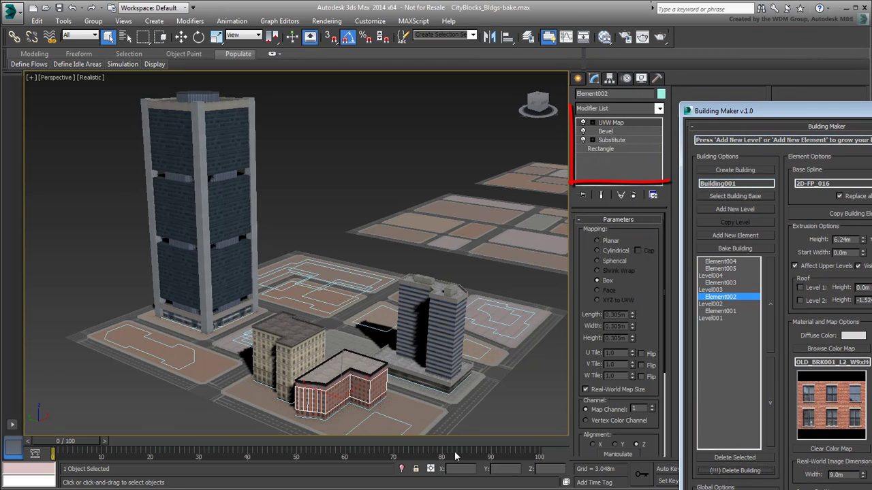
pyautogui.click(626, 140)
pyautogui.click(625, 149)
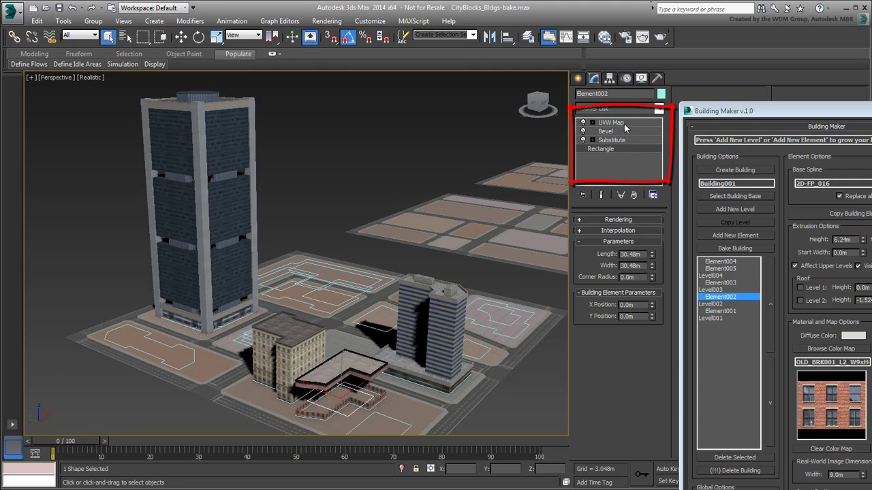
pyautogui.click(626, 124)
# - Inspect the middle, beige and tall towers, then reselect the red brick building
pyautogui.click(436, 328)
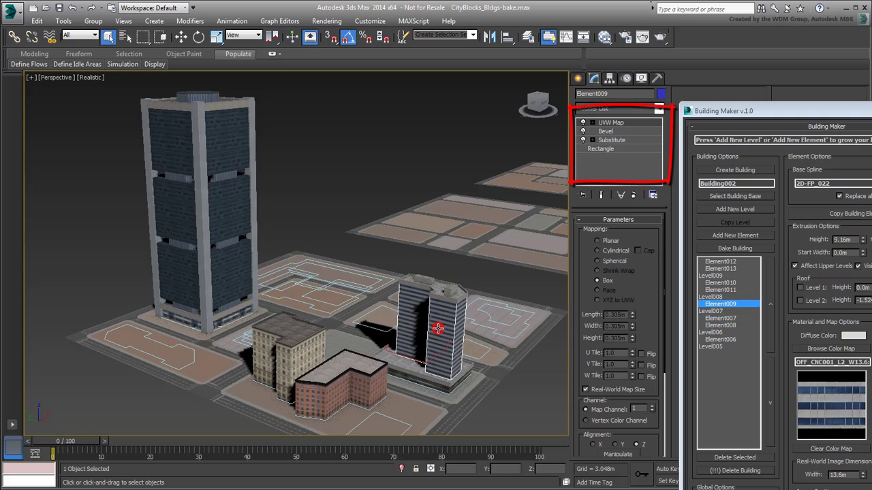
pyautogui.click(309, 353)
pyautogui.click(241, 231)
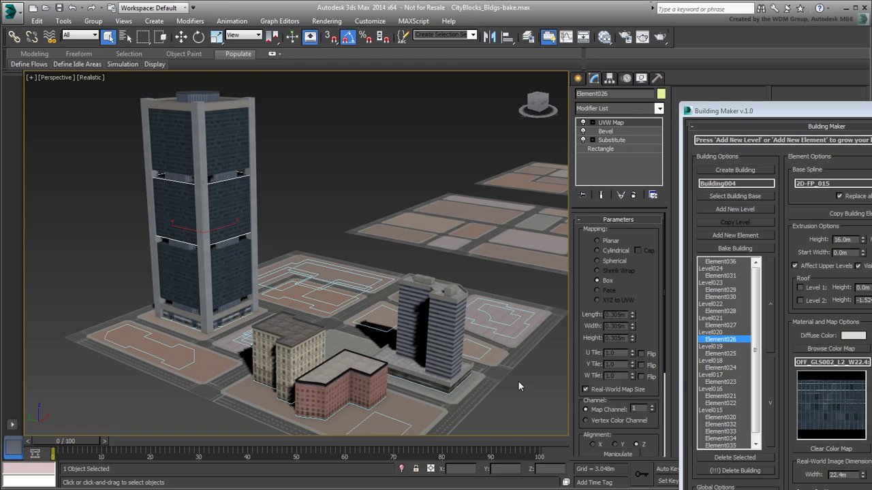
pyautogui.click(351, 383)
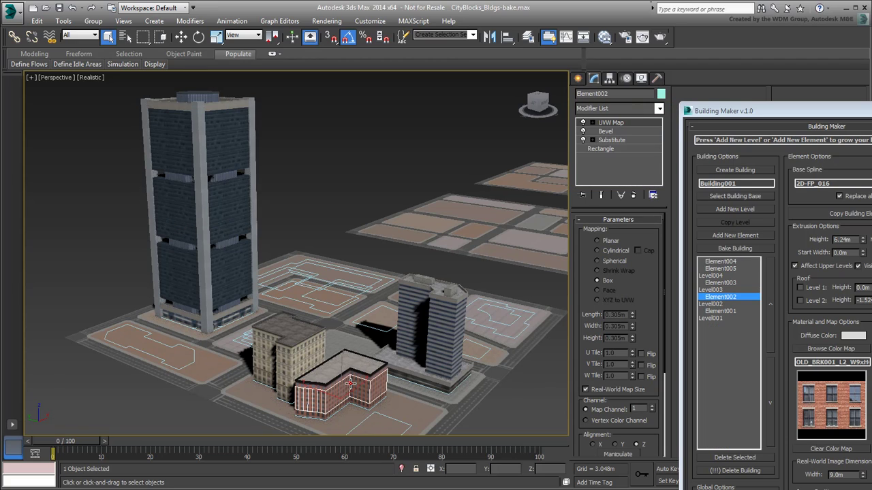
pyautogui.moveTo(747, 115); pyautogui.dragTo(640, 40)
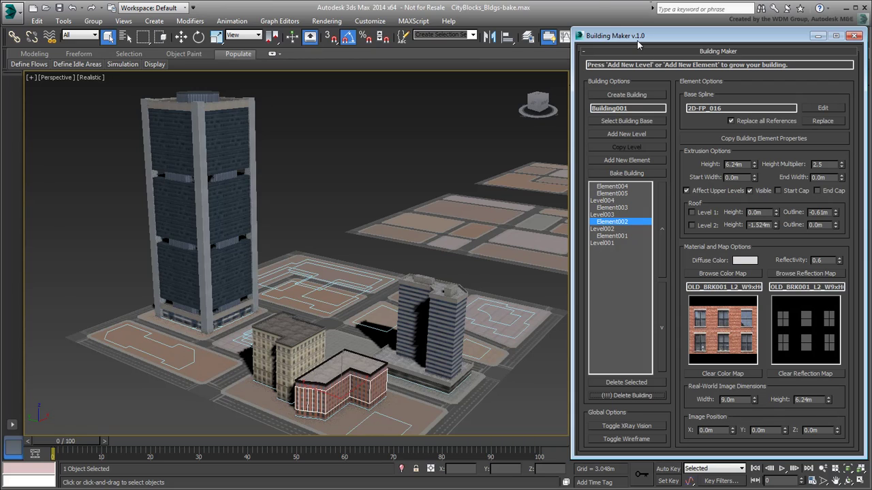
# - Bake the brick building into a single Editable Poly object with Building Baker
pyautogui.click(632, 174)
pyautogui.moveTo(450, 166); pyautogui.dragTo(481, 99)
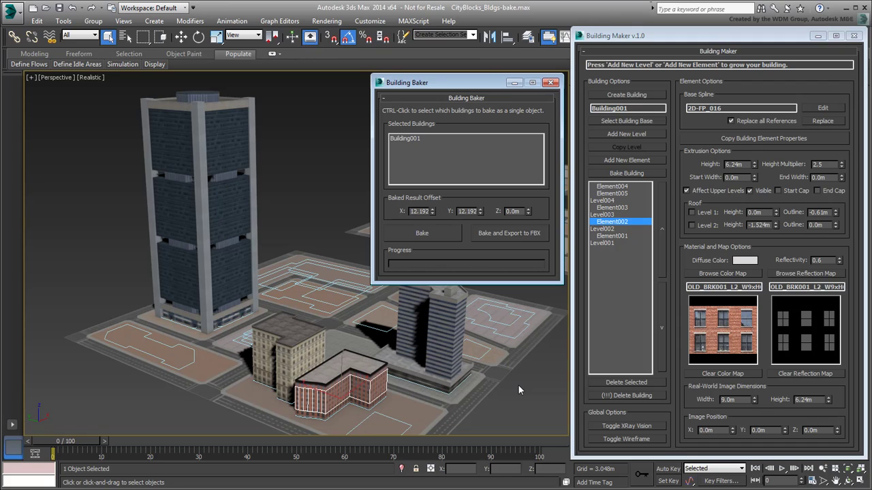
pyautogui.click(431, 235)
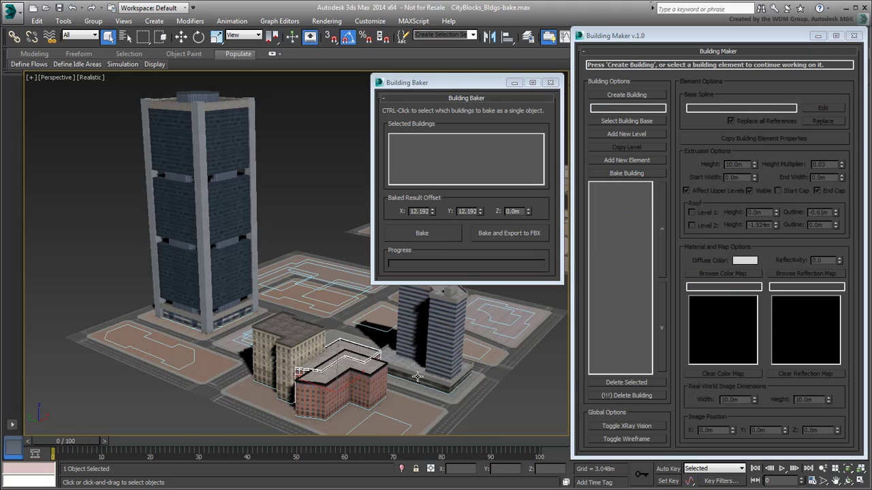
# - Move the baked Editable Poly copy onto the centre city block
pyautogui.rightClick(374, 379)
pyautogui.click(384, 386)
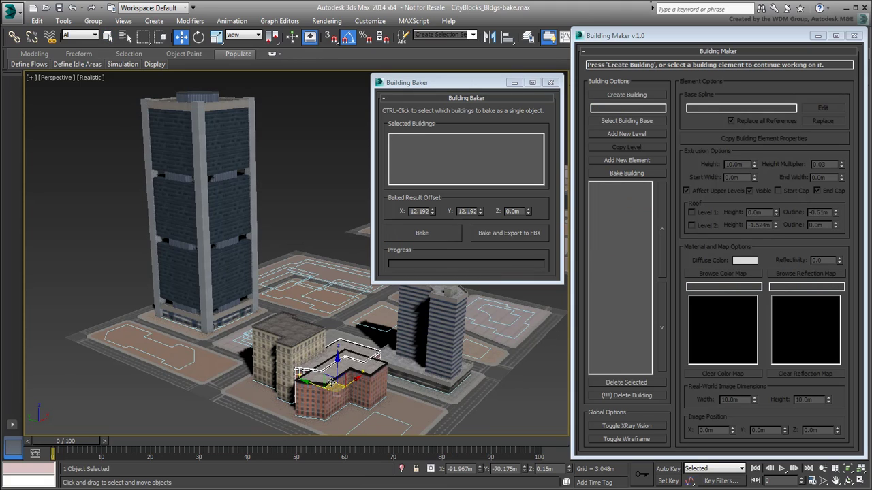
pyautogui.moveTo(332, 384); pyautogui.dragTo(208, 402)
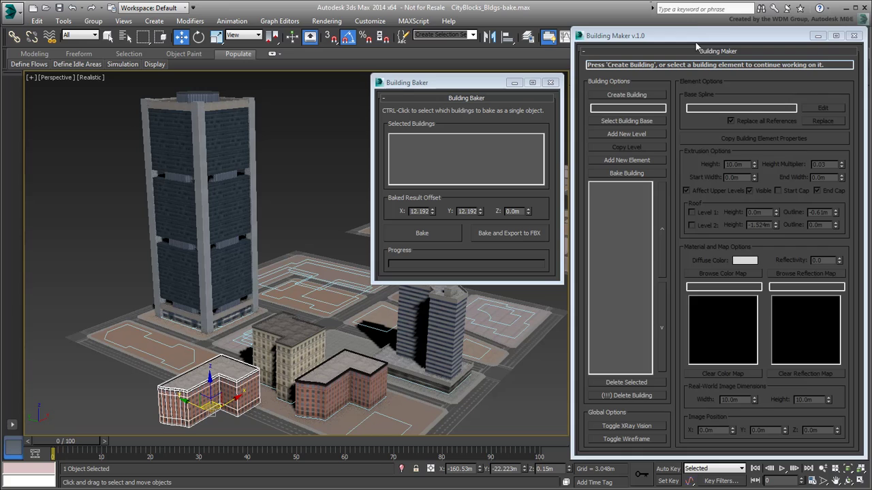
pyautogui.moveTo(702, 40)
pyautogui.mouseDown()
pyautogui.moveTo(823, 207)
pyautogui.moveTo(829, 229)
pyautogui.moveTo(866, 219)
pyautogui.moveTo(700, 53)
pyautogui.moveTo(709, 77)
pyautogui.moveTo(703, 41)
pyautogui.mouseUp()
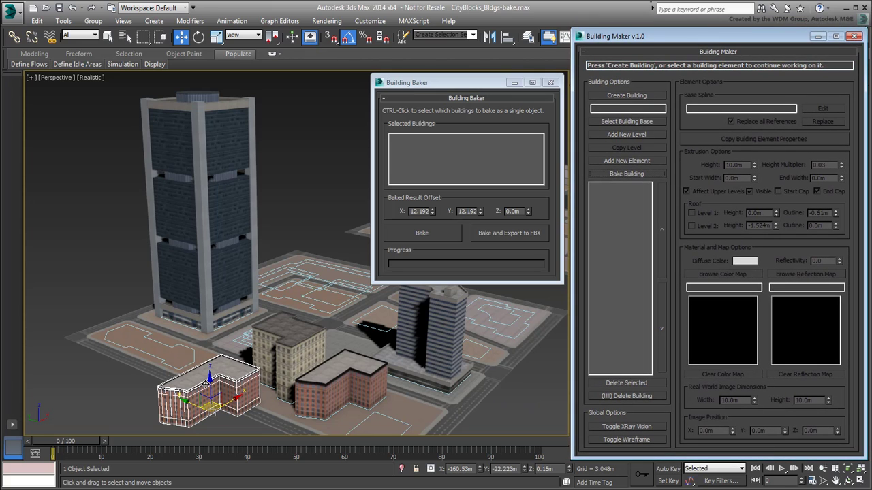
pyautogui.moveTo(215, 402)
pyautogui.mouseDown()
pyautogui.moveTo(311, 279)
pyautogui.moveTo(306, 263)
pyautogui.moveTo(308, 291)
pyautogui.mouseUp()
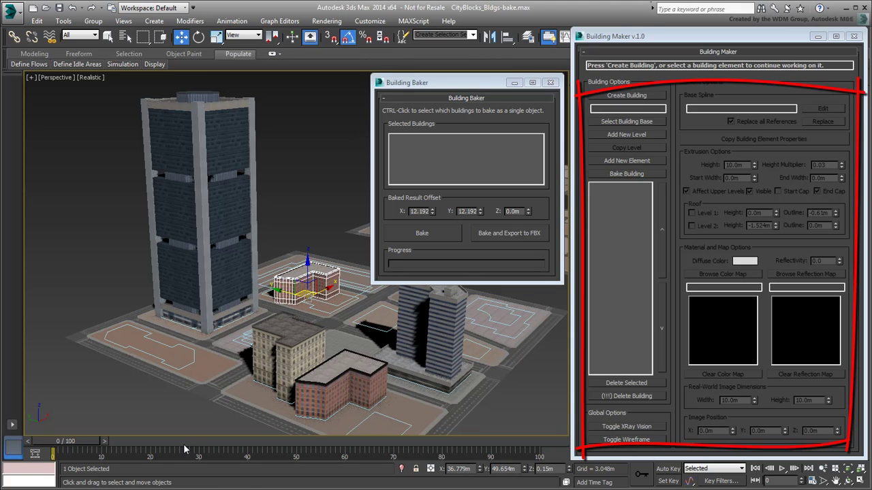
pyautogui.click(330, 405)
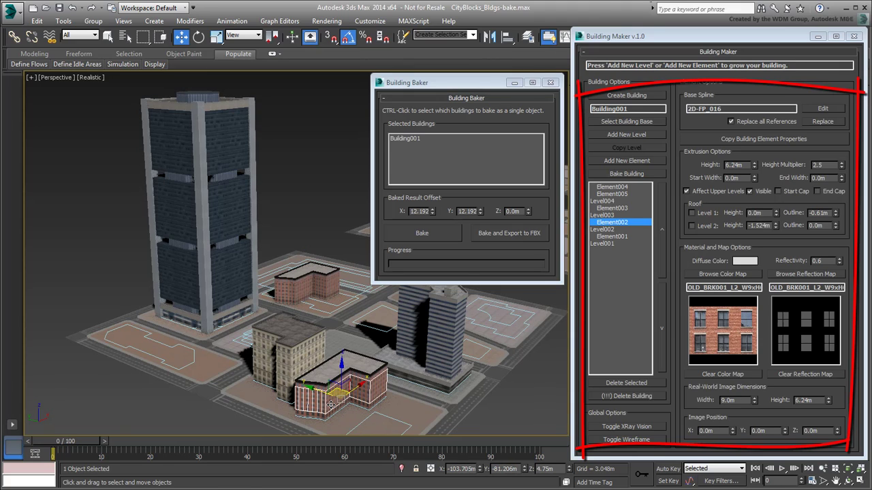
pyautogui.click(299, 290)
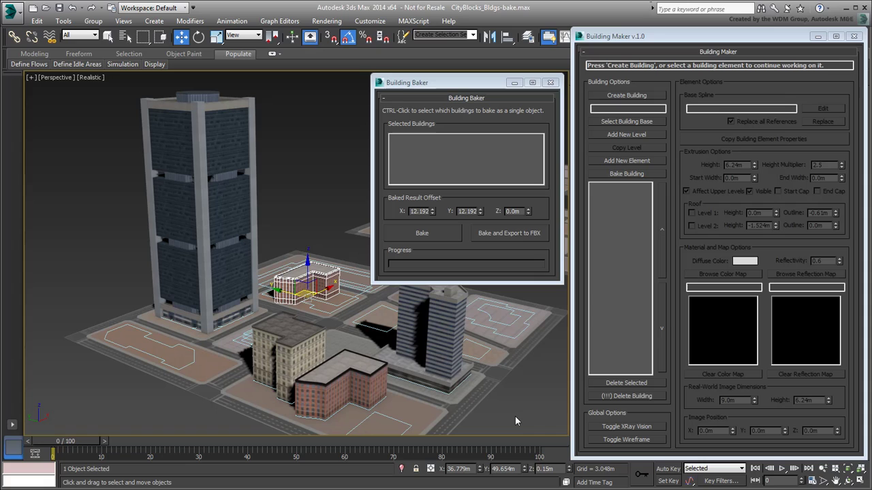
# - Delete the original L-shaped brick building and slide the baked copy into its lot
pyautogui.click(332, 395)
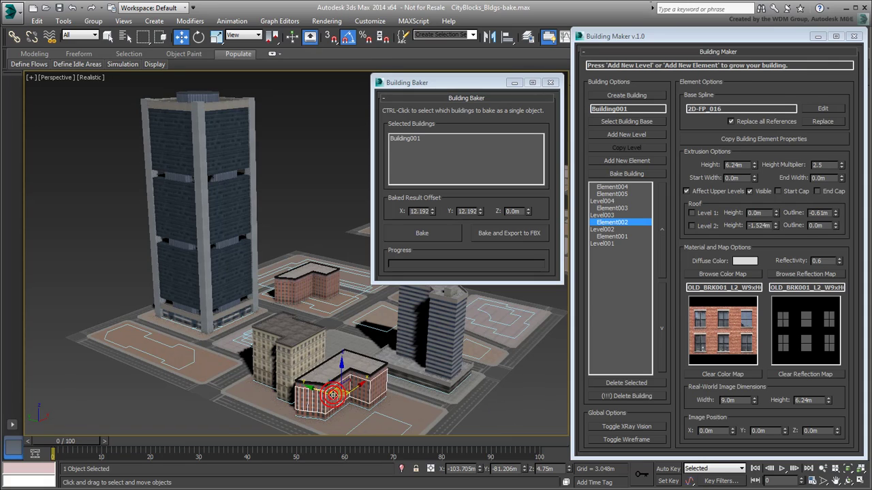
pyautogui.click(637, 397)
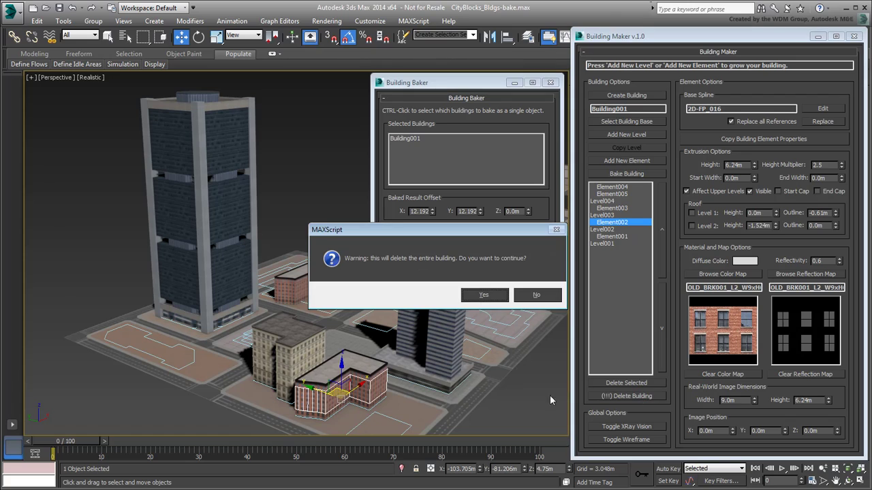
pyautogui.click(484, 295)
pyautogui.moveTo(317, 286); pyautogui.dragTo(352, 393)
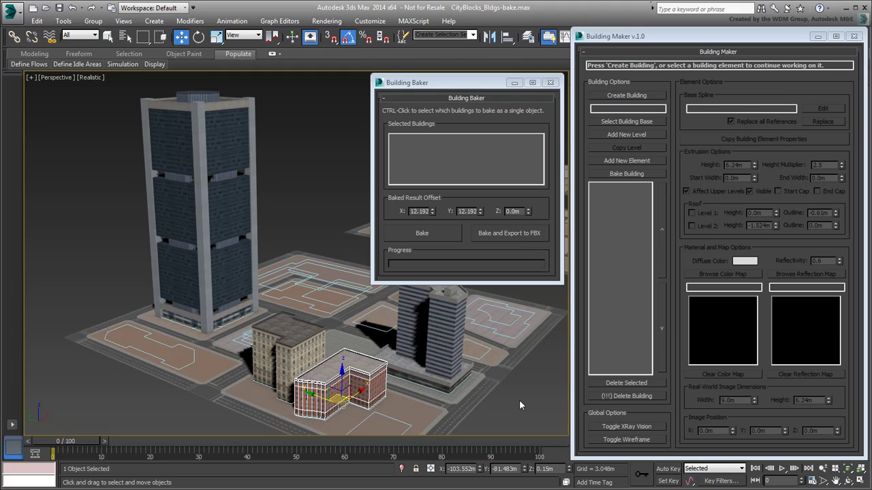
# - Bake tower Building004 and export it as HighRise-01 FBX, then close Building Baker
pyautogui.click(220, 208)
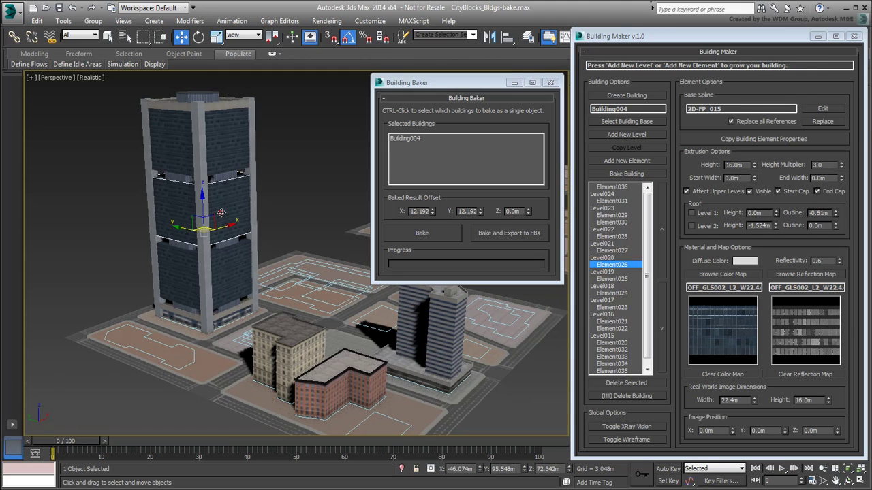
pyautogui.click(506, 233)
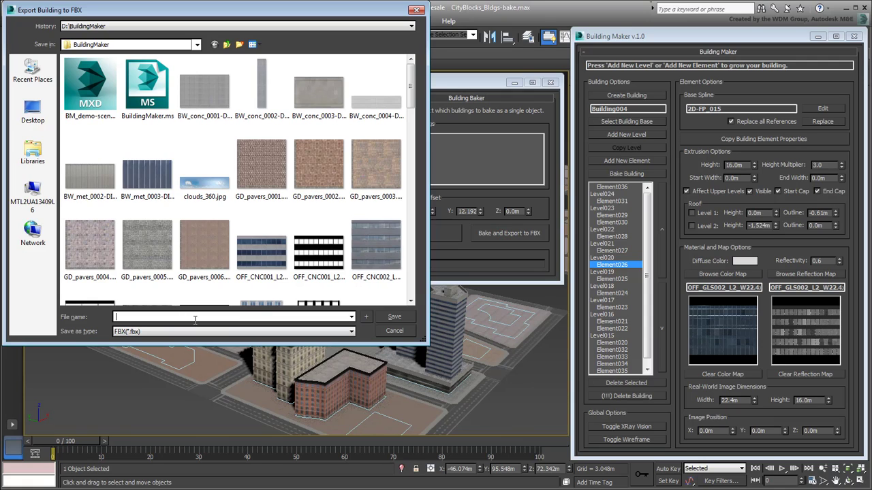
pyautogui.write('HighRise-01')
pyautogui.click(395, 316)
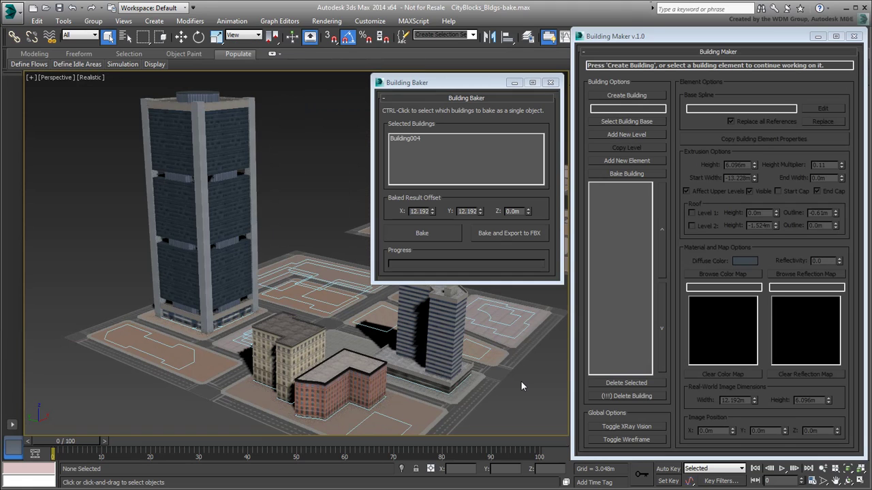
pyautogui.click(551, 83)
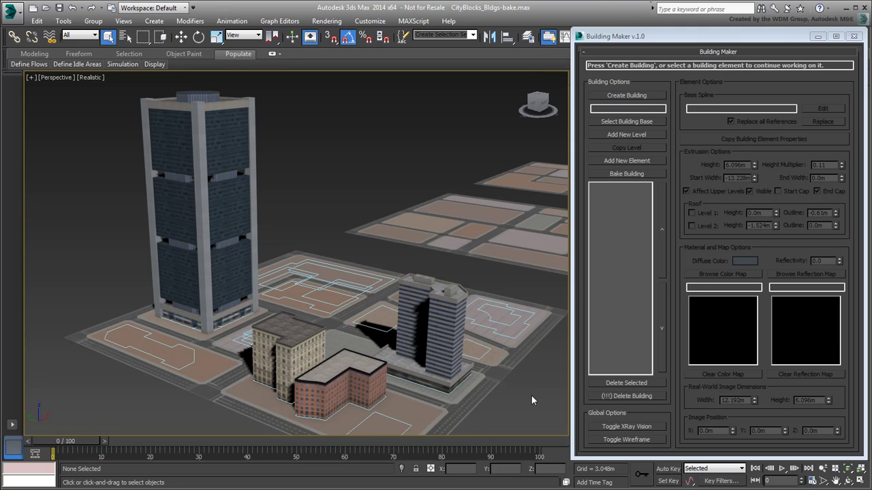
# - Import HighRise-01.FBX into the scene with File content set to Add
pyautogui.click(12, 11)
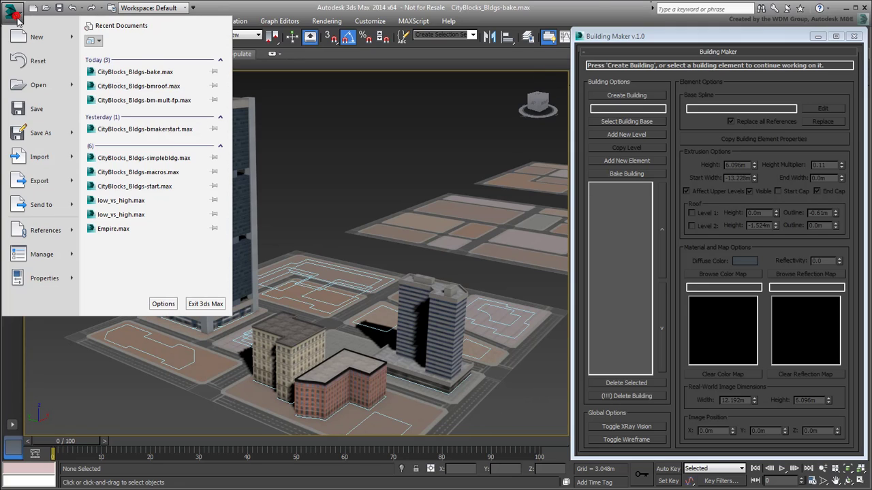
pyautogui.click(48, 160)
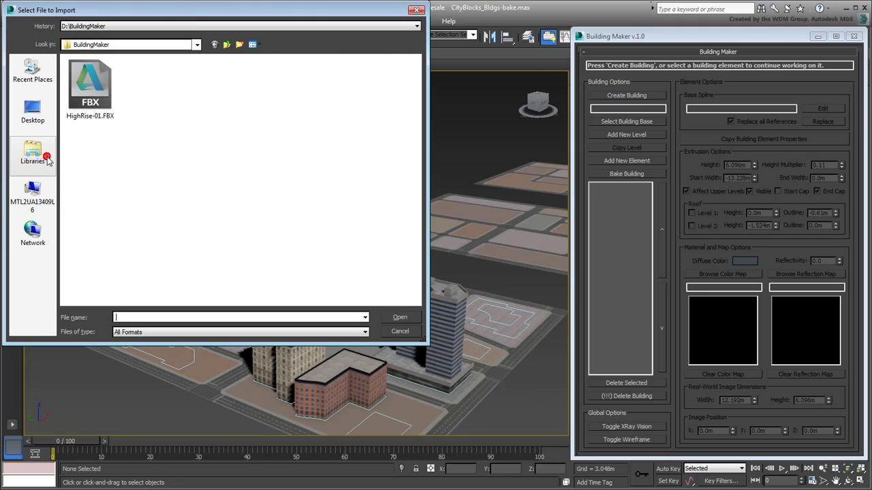
pyautogui.click(104, 90)
pyautogui.click(399, 317)
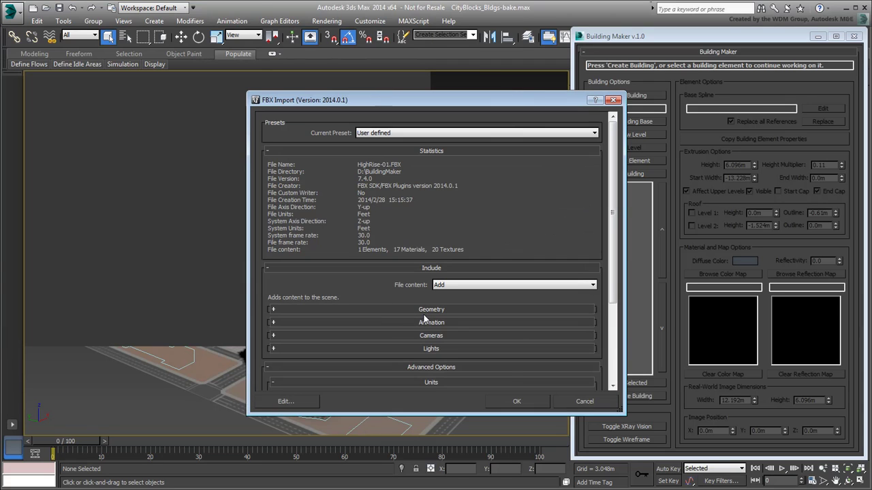
pyautogui.click(593, 286)
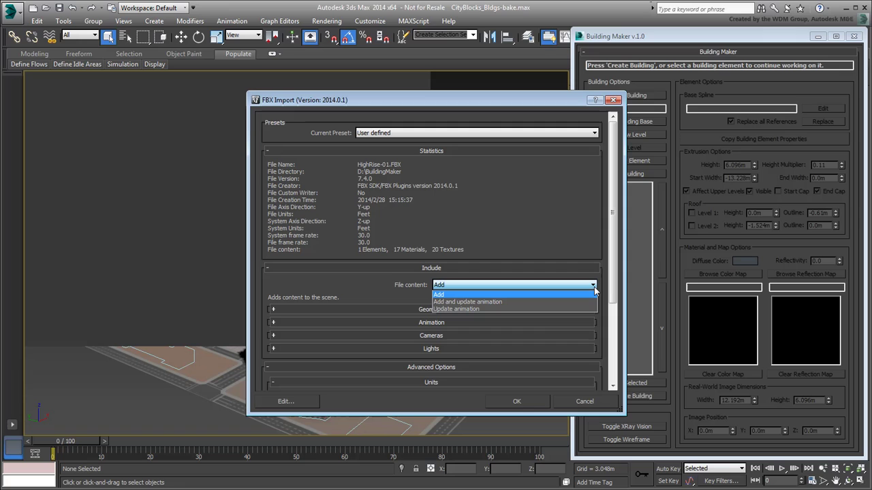
pyautogui.click(500, 294)
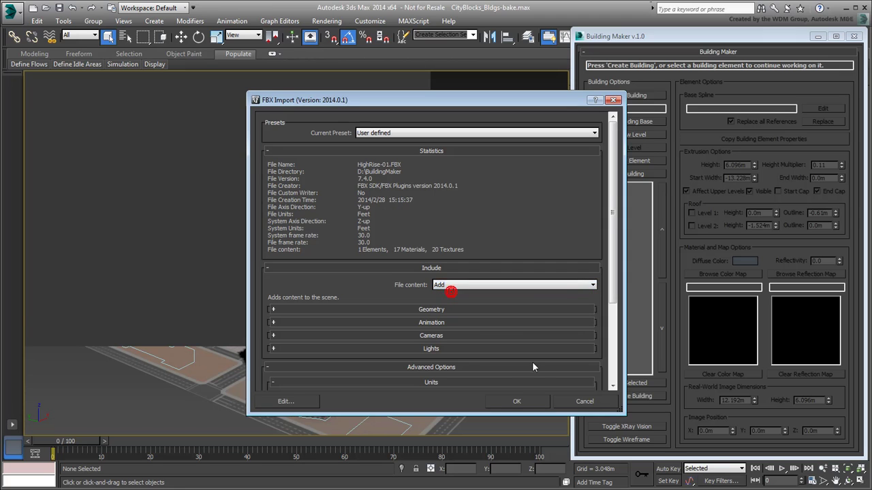
pyautogui.click(516, 402)
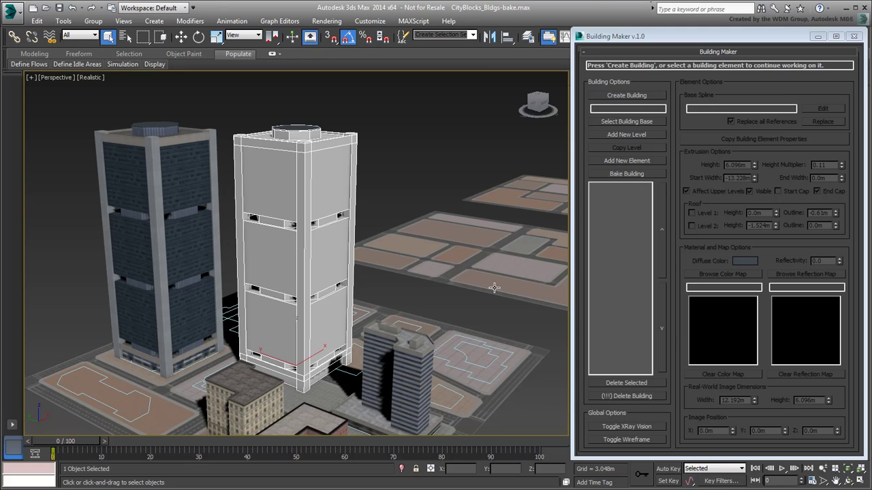
# - Run the PostFbxImport.ms script to restore the imported tower's window textures
pyautogui.click(415, 21)
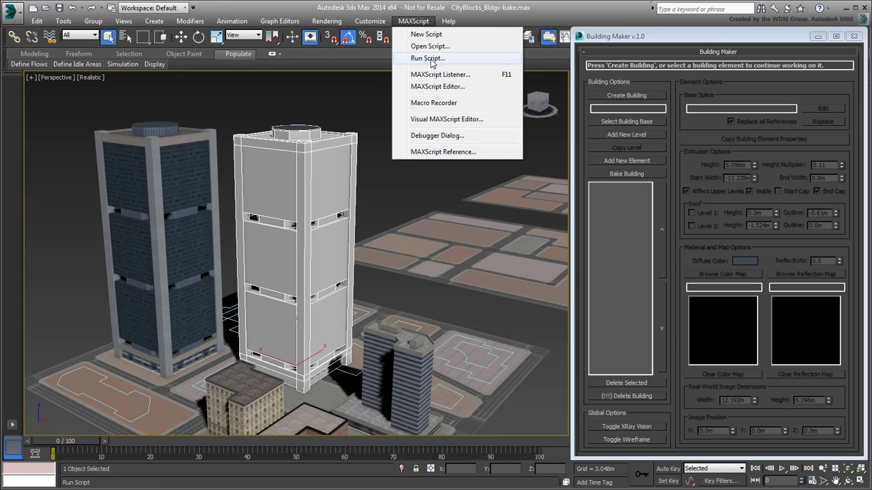
pyautogui.click(429, 45)
pyautogui.click(259, 102)
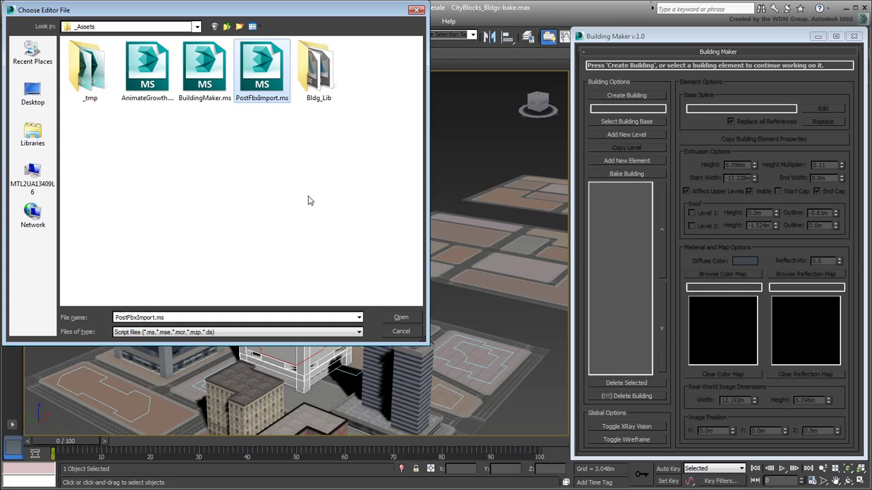
pyautogui.click(401, 318)
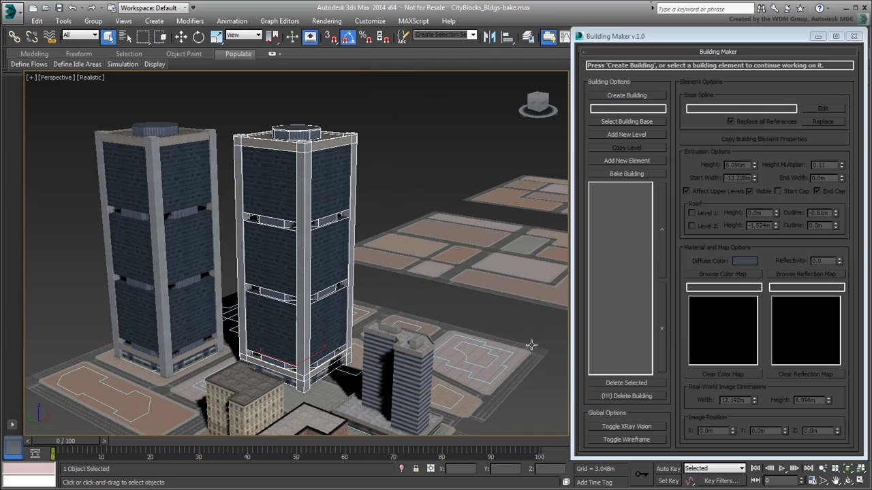
# - Move the imported tower slightly to the right
pyautogui.rightClick(359, 334)
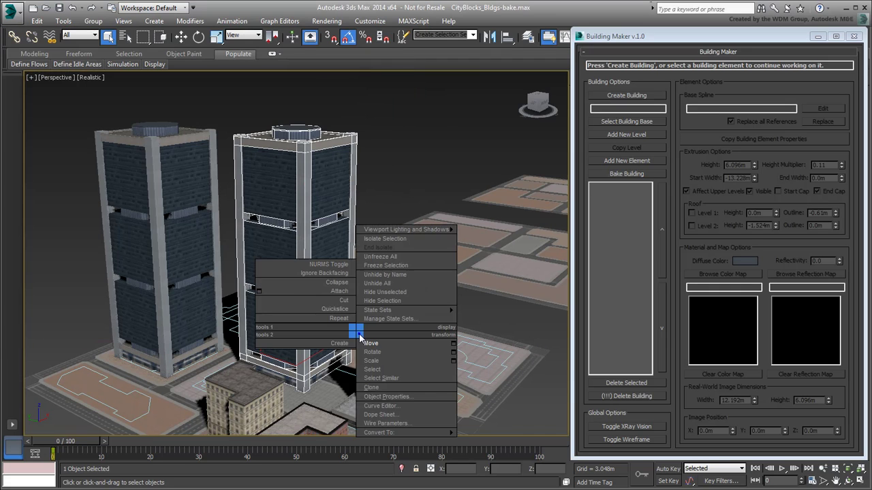
pyautogui.click(373, 347)
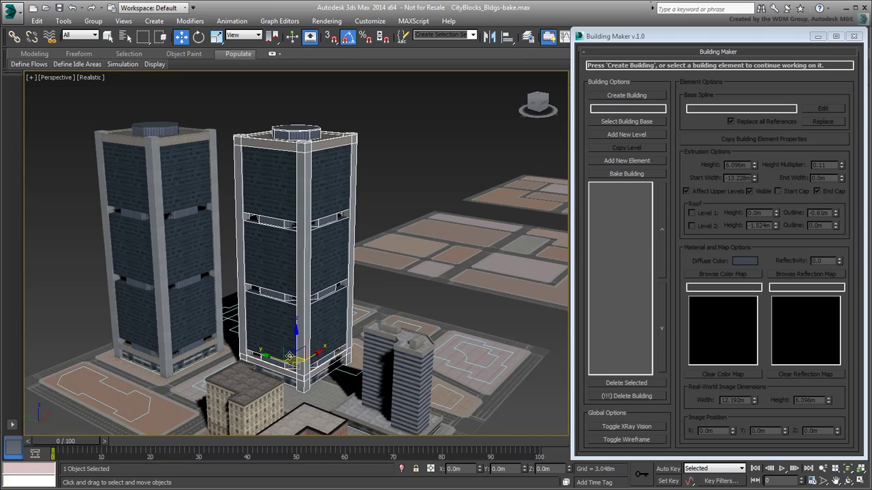
pyautogui.moveTo(282, 358)
pyautogui.mouseDown()
pyautogui.moveTo(335, 350)
pyautogui.moveTo(295, 354)
pyautogui.mouseUp()
# - Delete the original Building004 tower and move the imported tower onto its lot
pyautogui.click(185, 292)
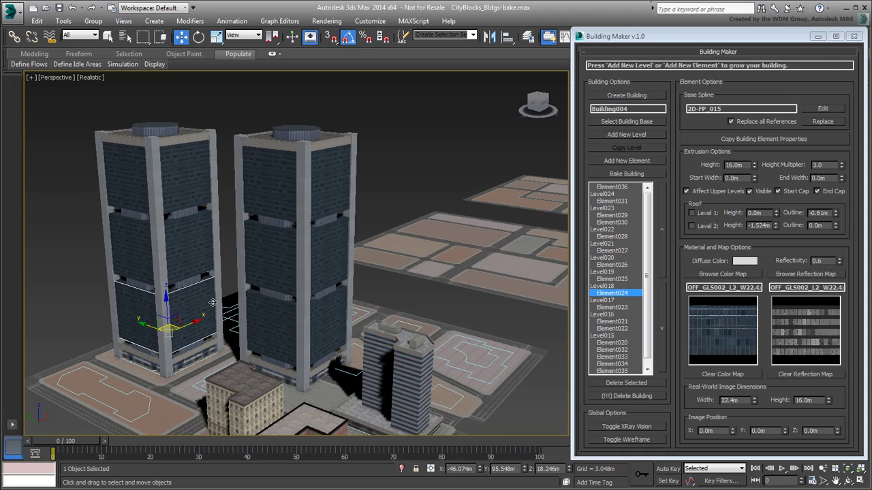
pyautogui.click(620, 397)
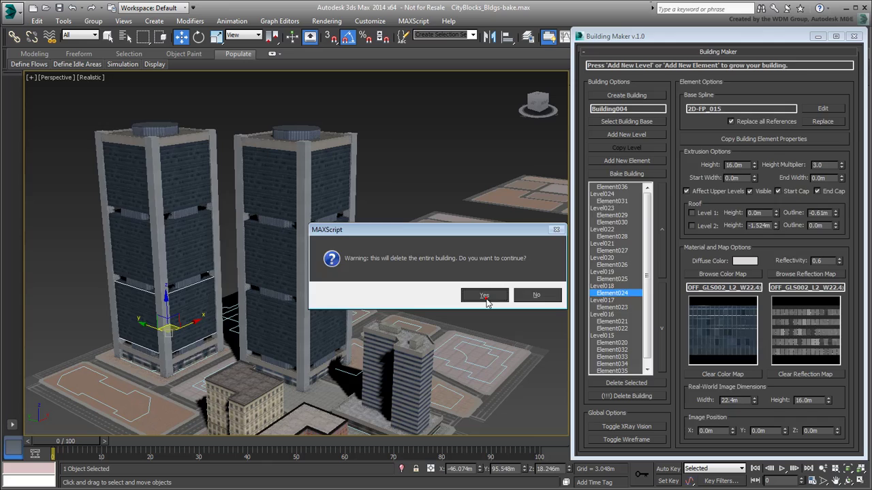
pyautogui.click(484, 295)
pyautogui.moveTo(352, 316); pyautogui.dragTo(208, 313)
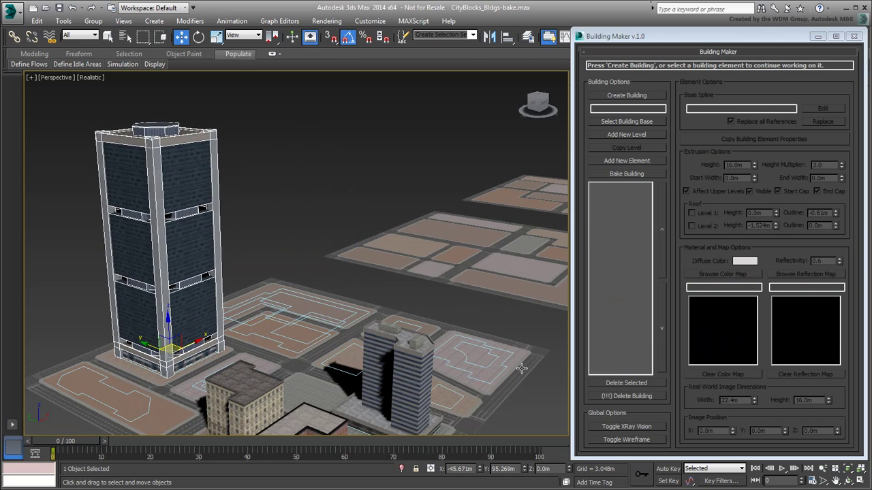
# - Open CityBlocks_Bldgs-pattern.max without saving the current scene
pyautogui.click(46, 7)
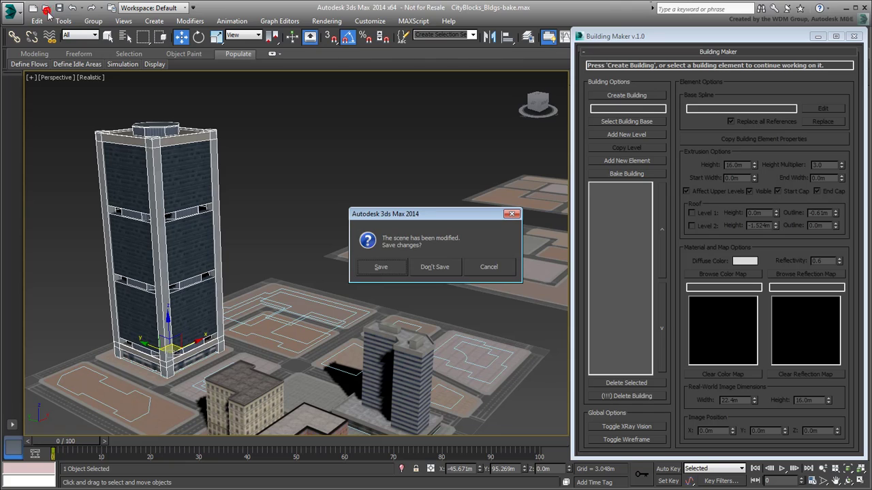
pyautogui.click(433, 267)
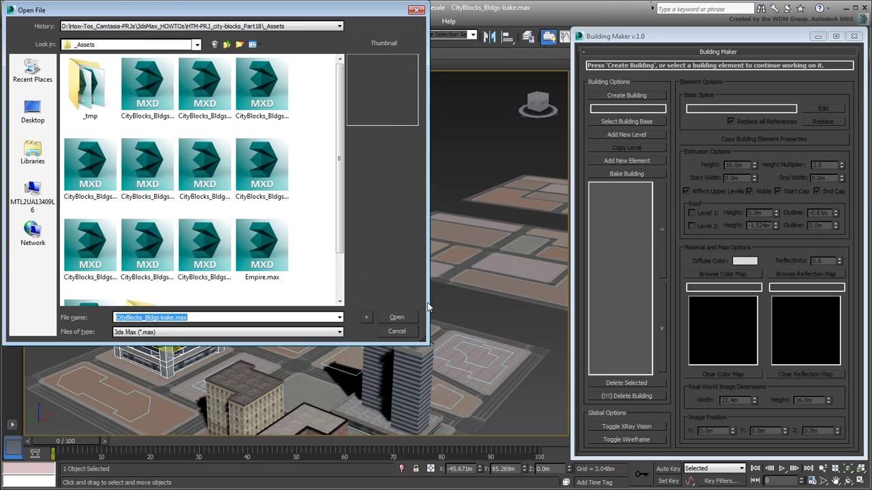
pyautogui.click(255, 176)
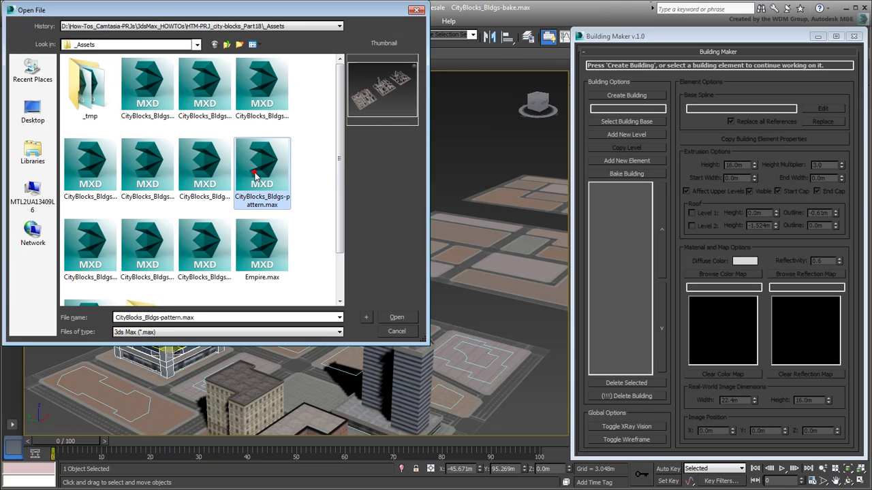
pyautogui.click(392, 317)
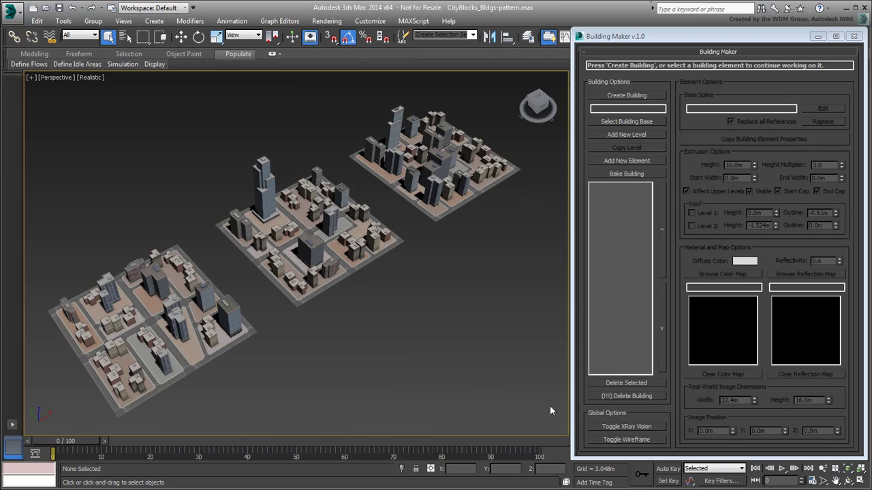
pyautogui.scroll(10, 323, 303)
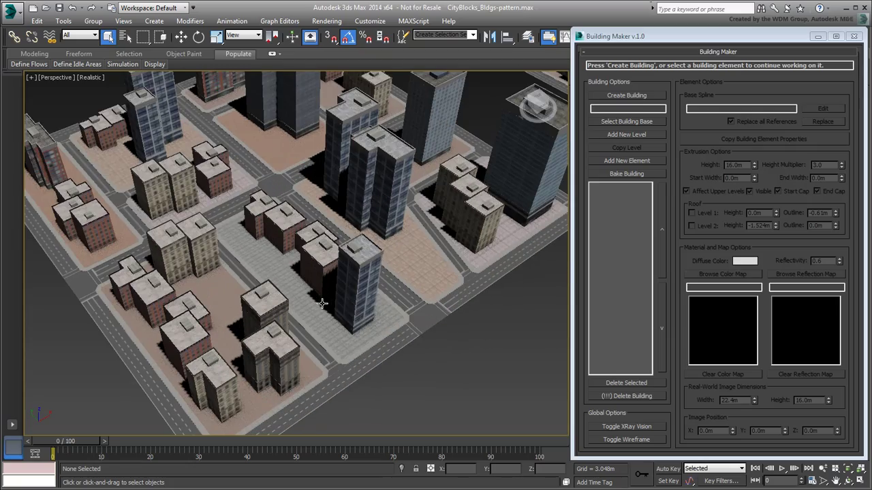
pyautogui.click(344, 279)
pyautogui.keyDown('alt'); pyautogui.moveTo(344, 279); pyautogui.dragTo(216, 312, button='middle'); pyautogui.keyUp('alt')
pyautogui.scroll(4, 213, 342)
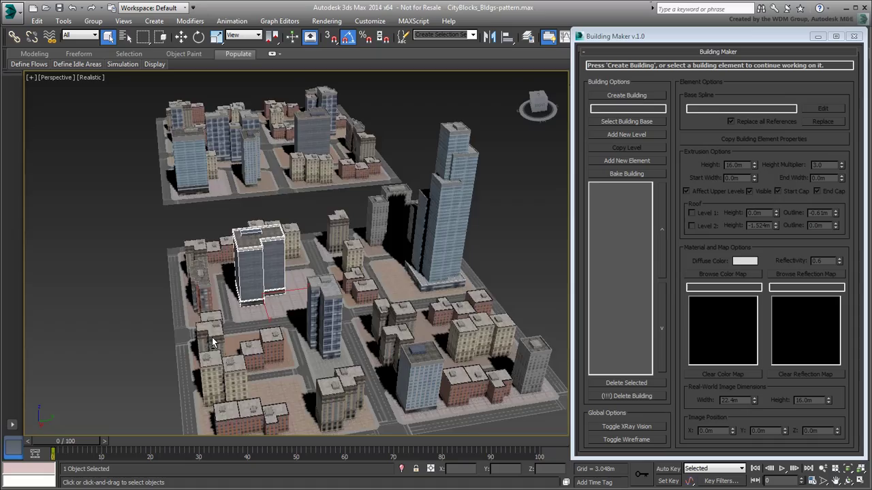
pyautogui.keyDown('alt'); pyautogui.moveTo(212, 342); pyautogui.dragTo(376, 270, button='middle'); pyautogui.keyUp('alt')
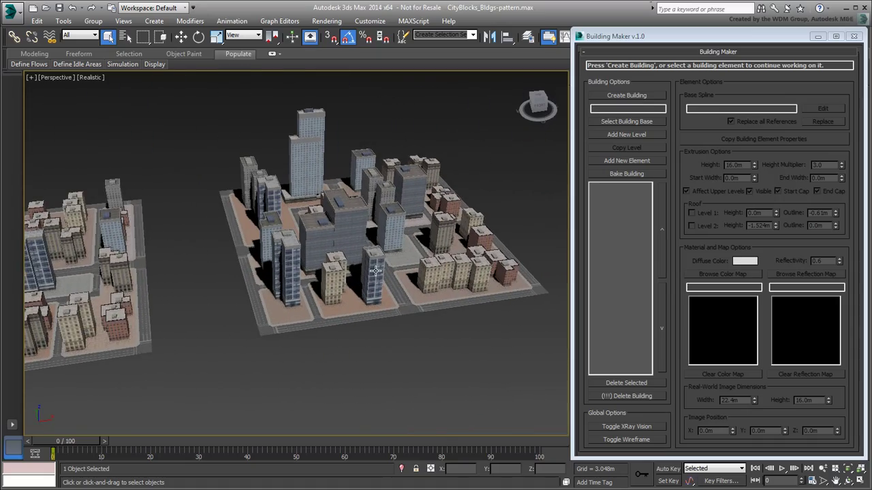
pyautogui.click(350, 238)
pyautogui.keyDown('alt'); pyautogui.moveTo(351, 238); pyautogui.dragTo(333, 295, button='middle'); pyautogui.keyUp('alt')
pyautogui.scroll(-4, 402, 310)
pyautogui.click(484, 368)
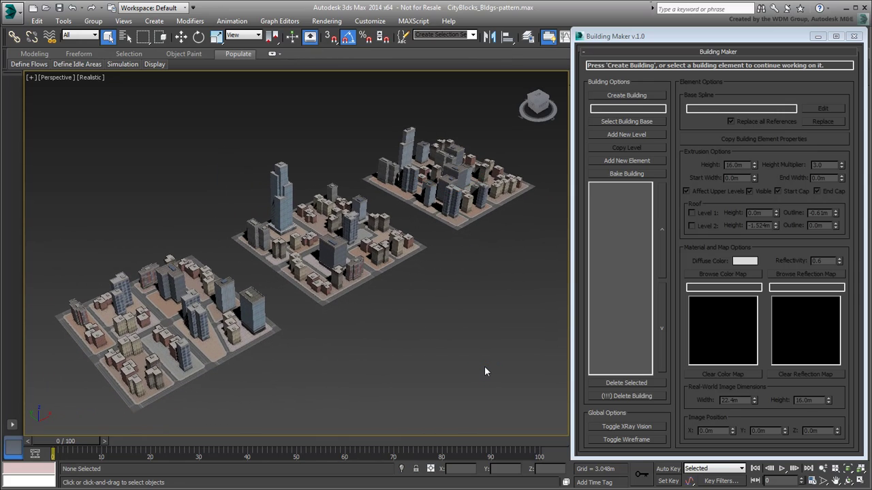